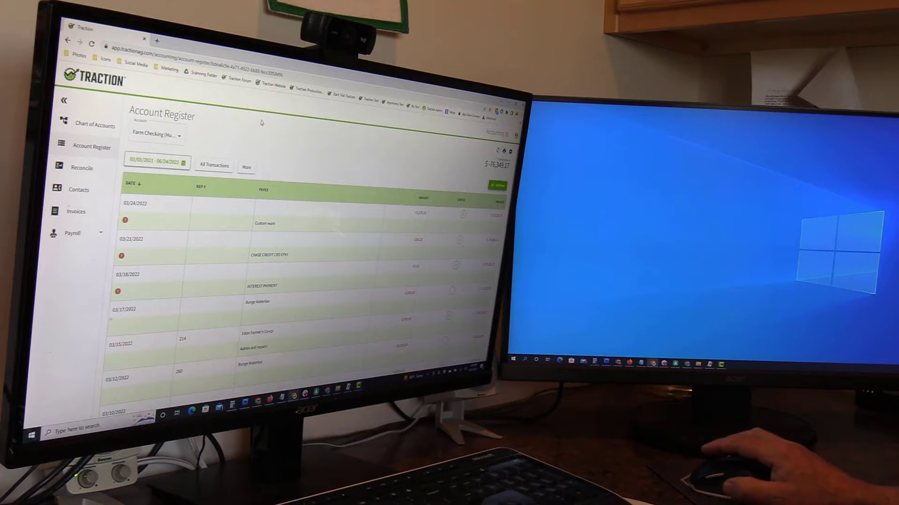
Duplicate the Account Register tab and switch the copy to Operations / Field Records
right_click(106, 37)
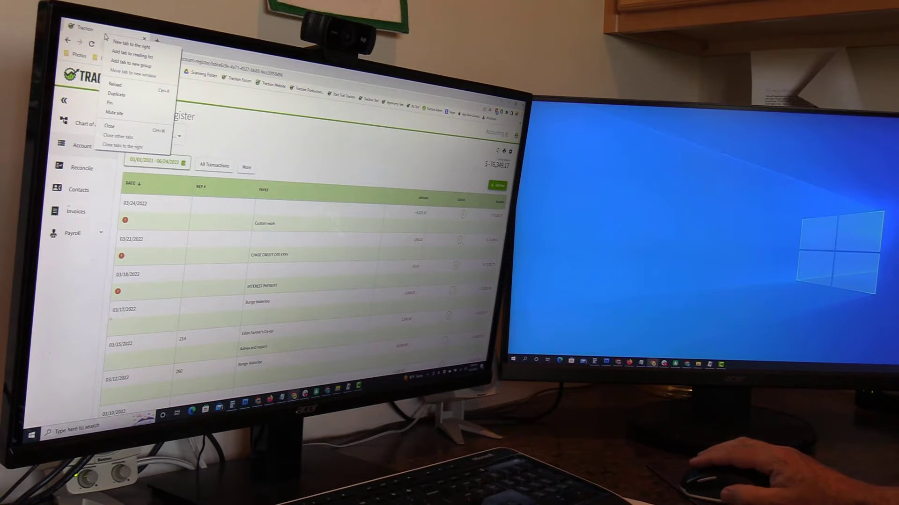
left_click(117, 94)
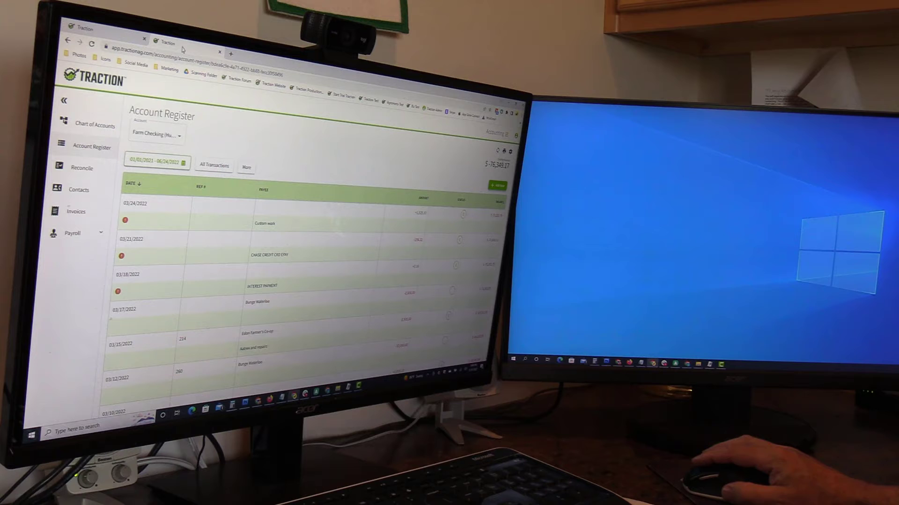
left_click(504, 151)
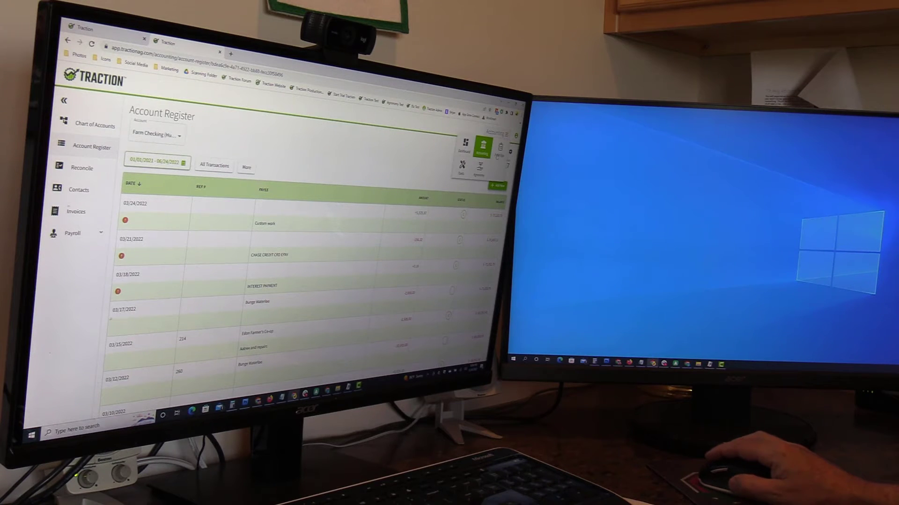
left_click(479, 167)
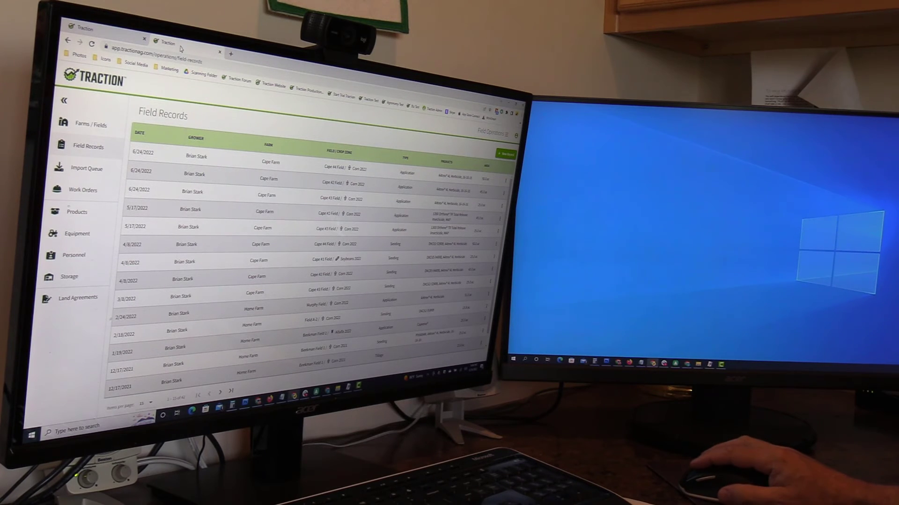
Drag the second tab onto the right monitor, maximize it, and show the Accounting Financial Dashboard
mouse_move(167, 41)
left_mouse_down()
mouse_move(400, 114)
mouse_move(604, 117)
left_mouse_up()
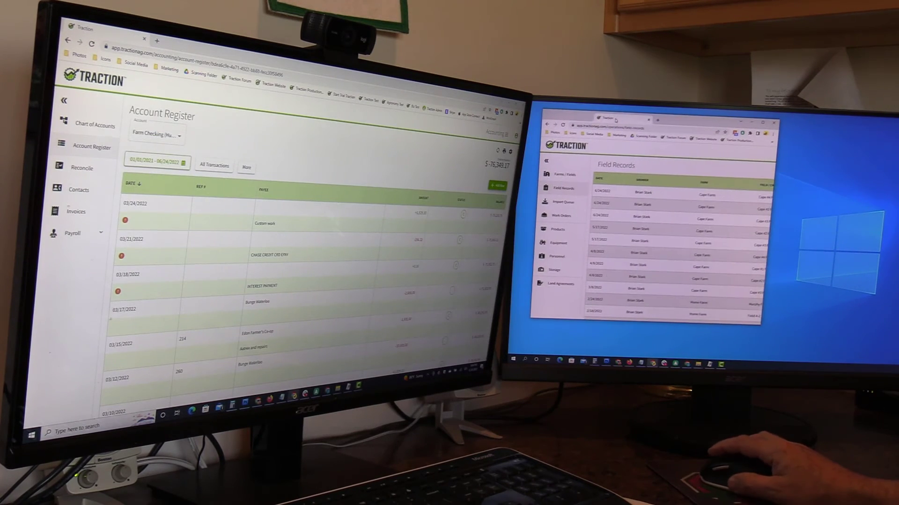
left_click(765, 123)
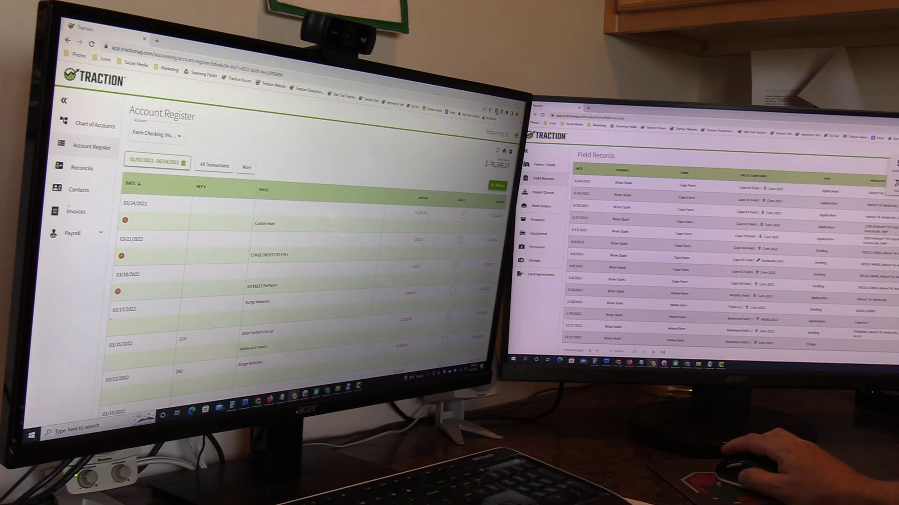
left_click(894, 181)
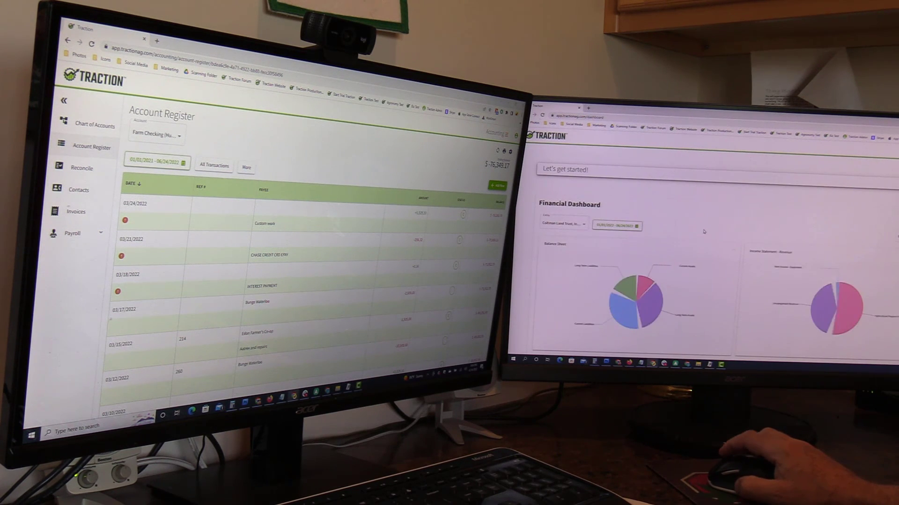
scroll(703, 232, "down", 2)
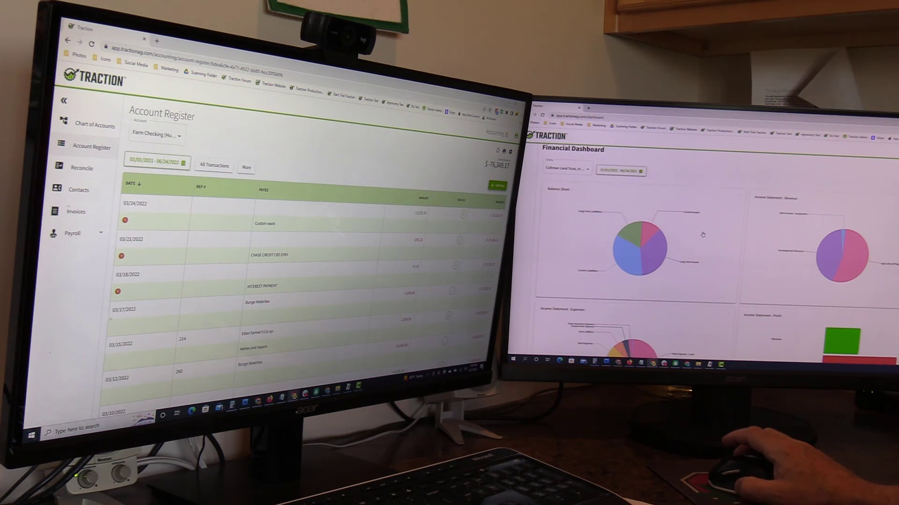